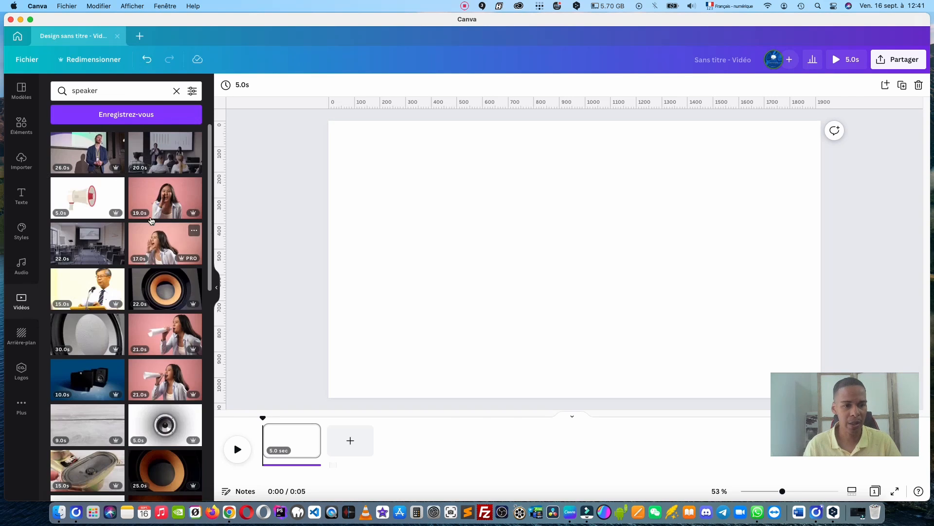
Add the 19-second clip of the woman calling out, hands around her mouth, and shift it slightly up and towards the page's centre
left_click(164, 196)
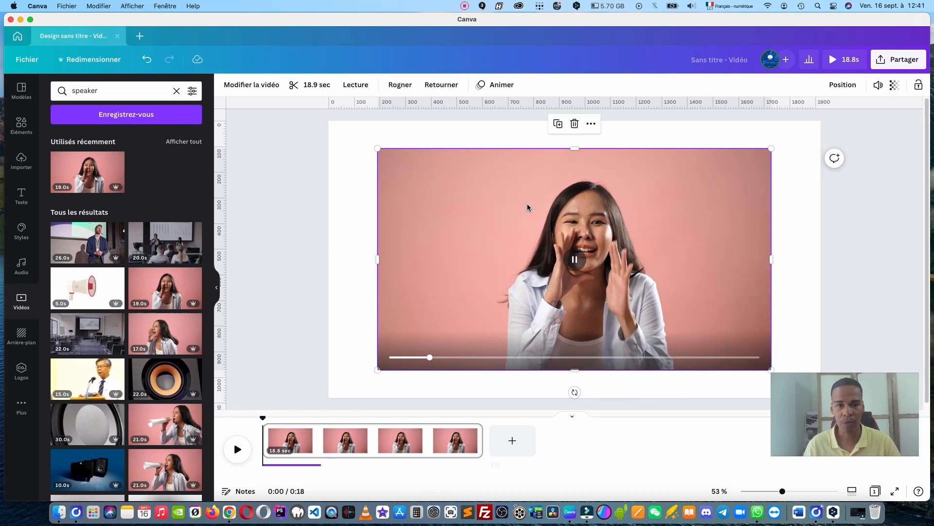
left_click_drag(525, 205, 523, 208)
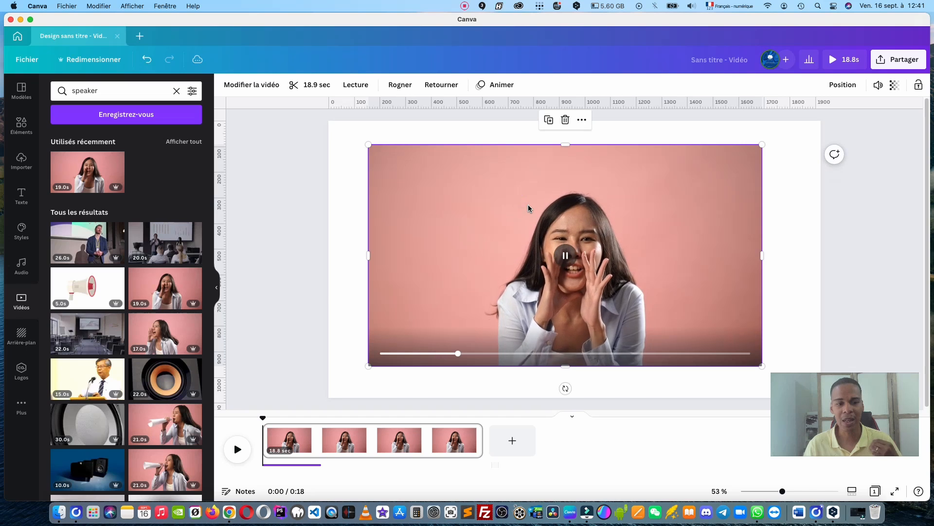
Try light adjustments on the clip: Luminosité 11, "Faire ressortir une couleur en particulier" 38, Ombré 23 and Fondu 60
left_click(265, 86)
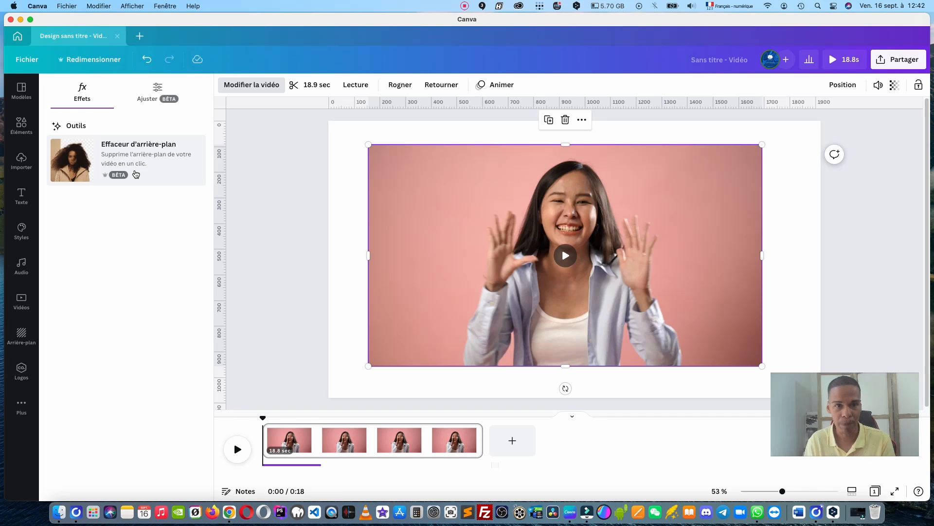
left_click(156, 101)
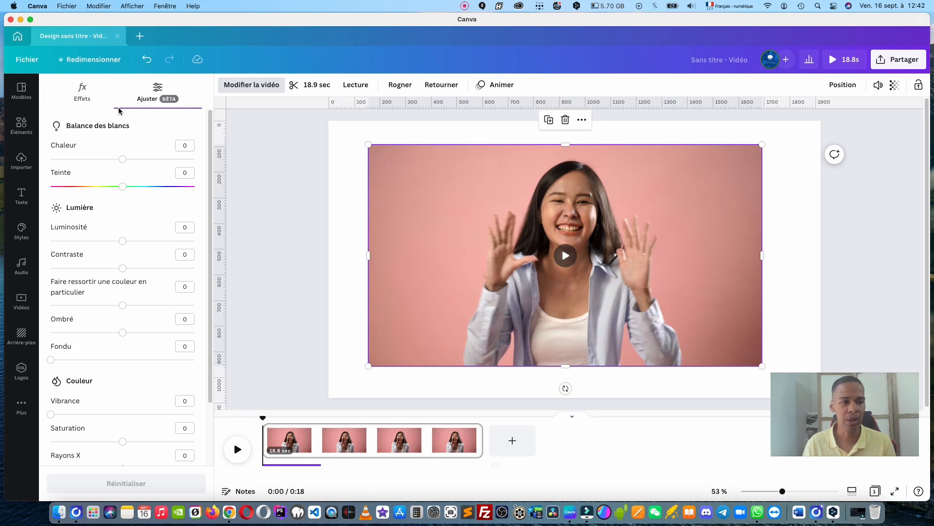
scroll(124, 170, "down", 2)
scroll(125, 171, "up", 2)
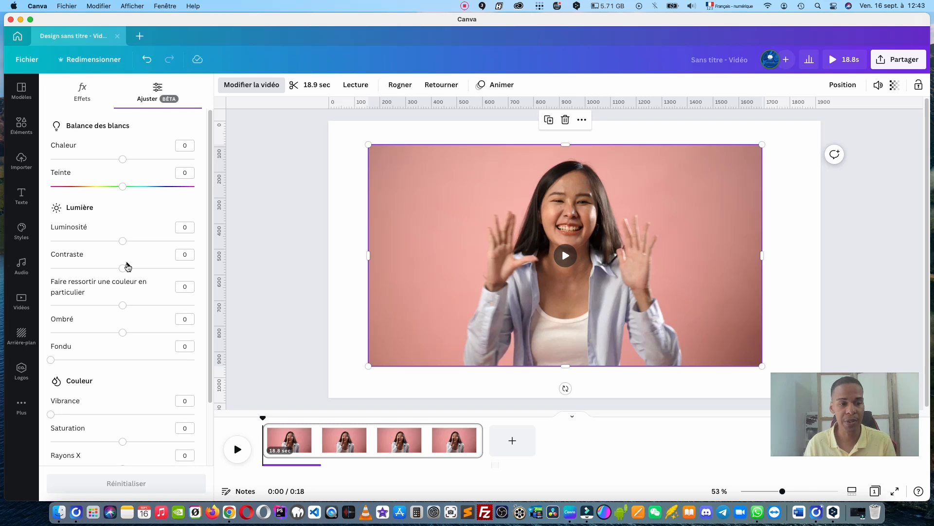
left_click_drag(122, 240, 130, 241)
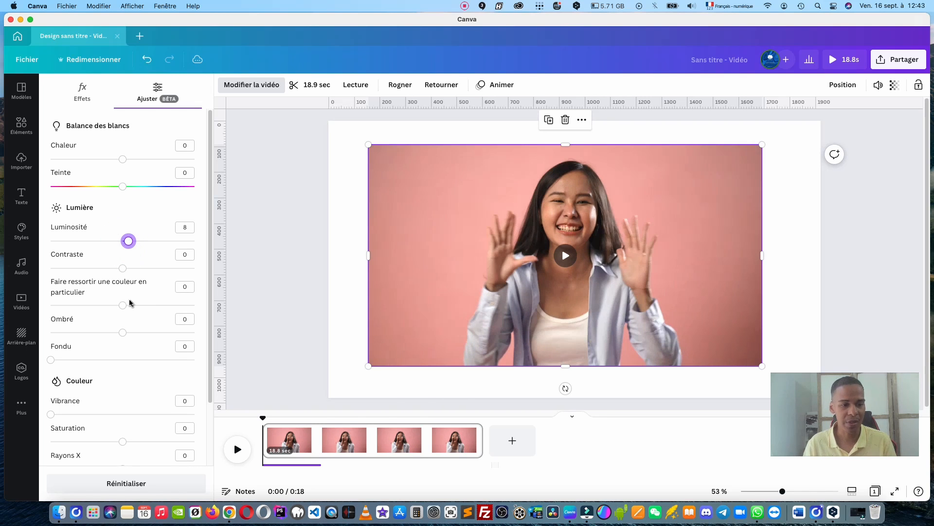
left_click(149, 305)
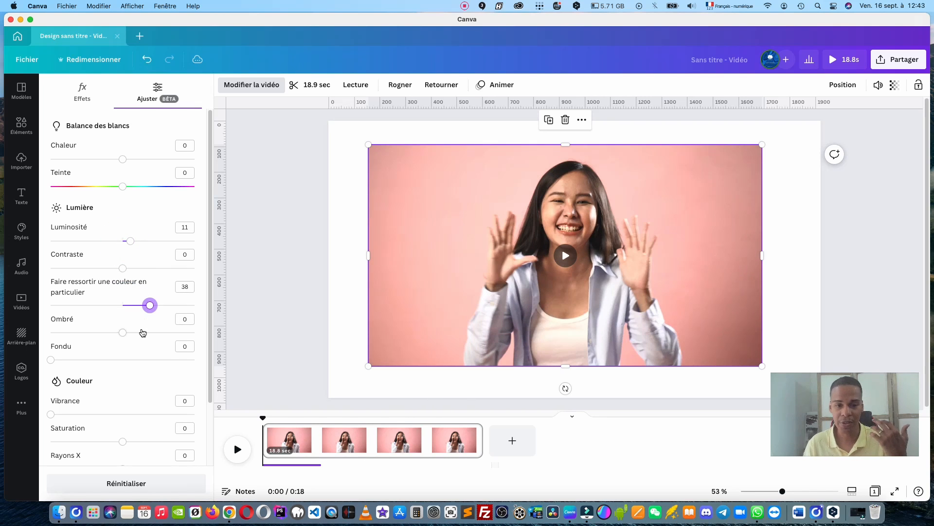
left_click_drag(123, 332, 139, 332)
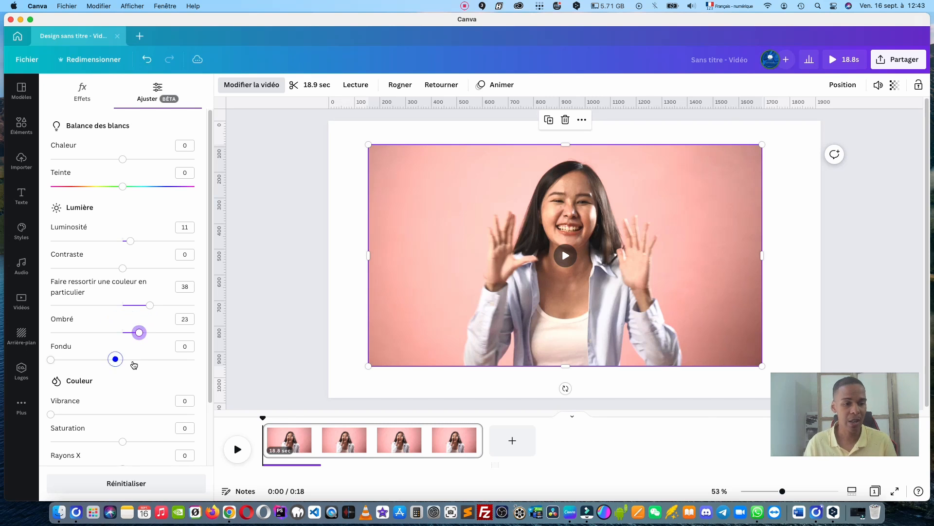
left_click(134, 359)
Try Vibrance 64, Saturation 27, Rayons X 29 and Vignette 93 on the clip, and reset all its adjustments
left_click_drag(98, 414, 142, 446)
scroll(127, 427, "down", 3)
left_click_drag(123, 395, 144, 395)
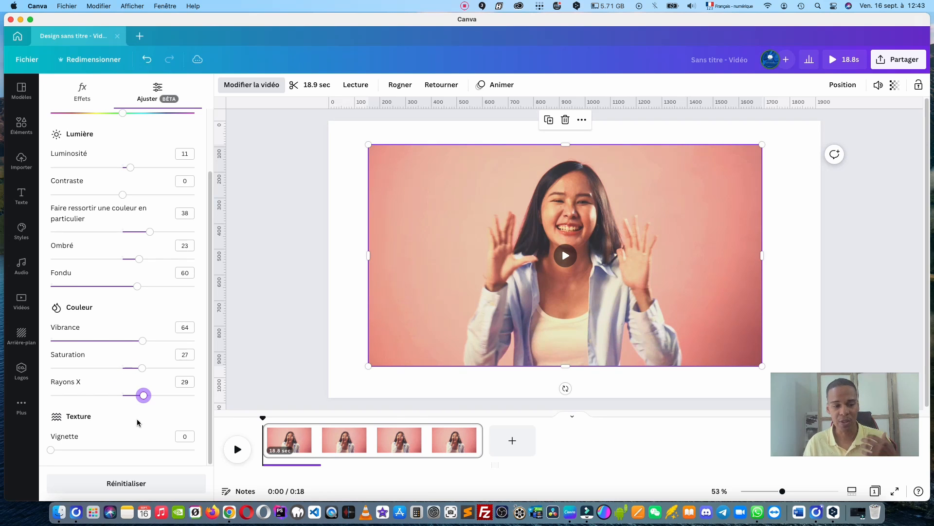
left_click_drag(50, 449, 183, 450)
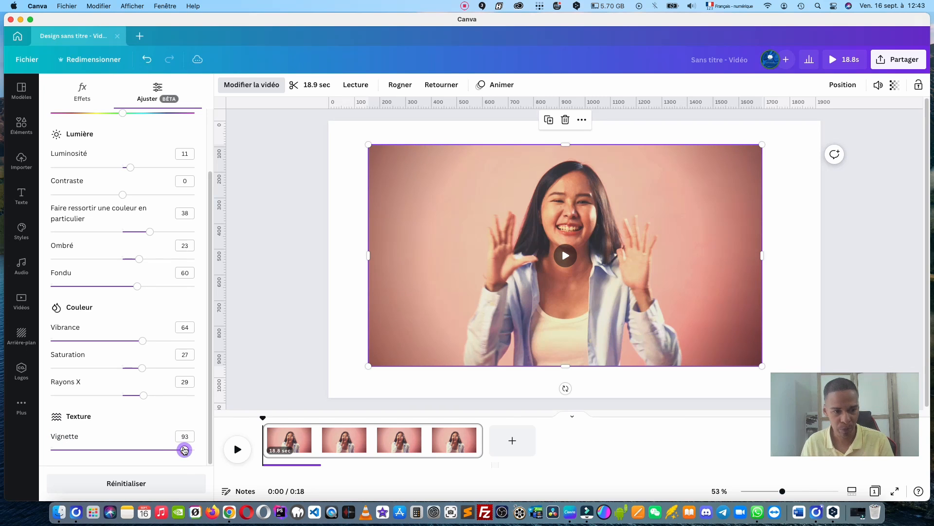
left_click(134, 481)
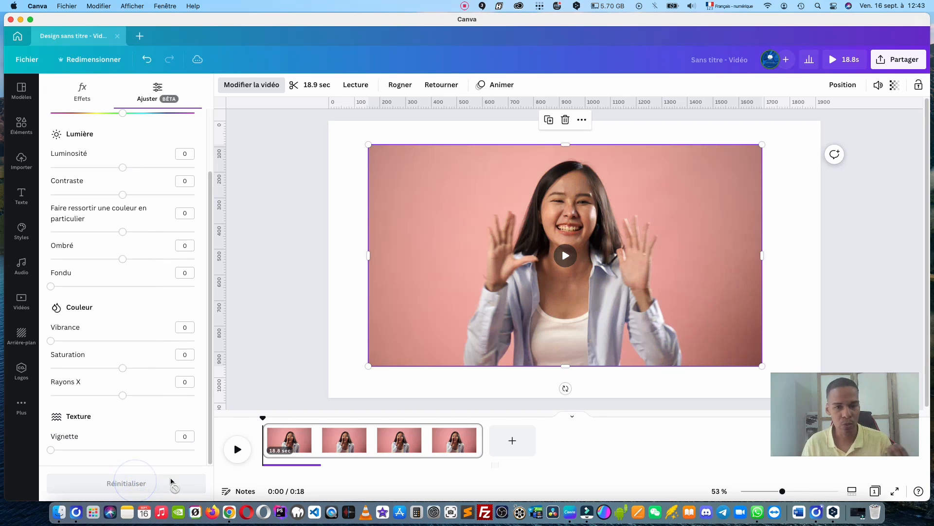
Remove the clip's pink background with the Effaceur d'arrière-plan effect
left_click(82, 93)
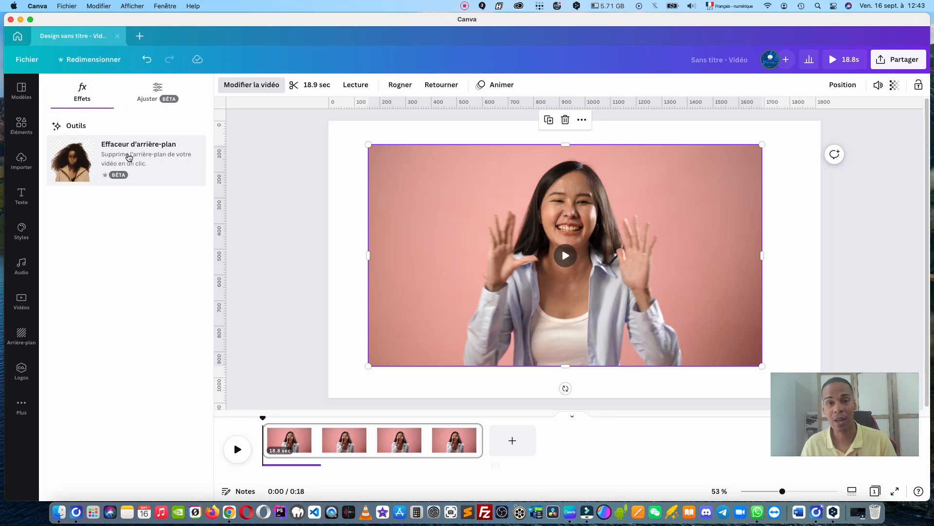
left_click(129, 157)
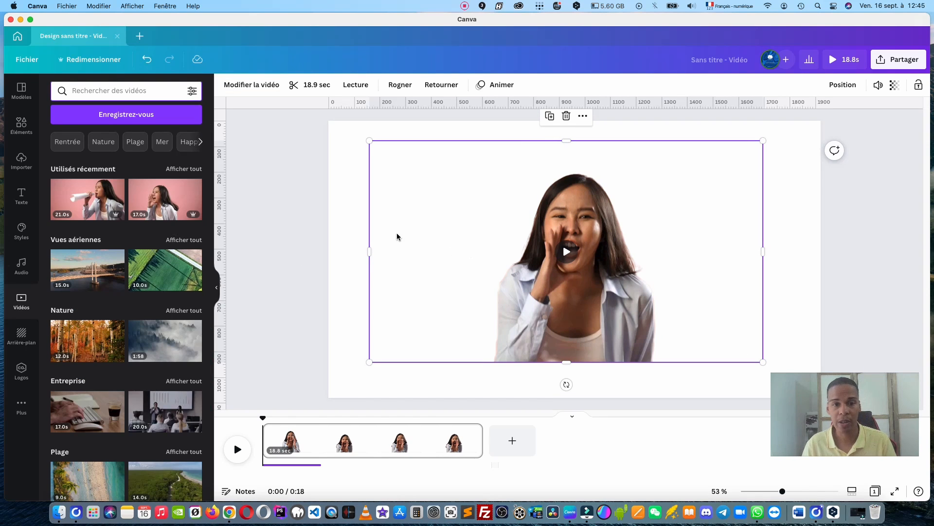
Add the 16-second cloudy sky and sea clip from the Nature videos and set it as the page background
scroll(188, 292, "down", 1)
left_click(186, 295)
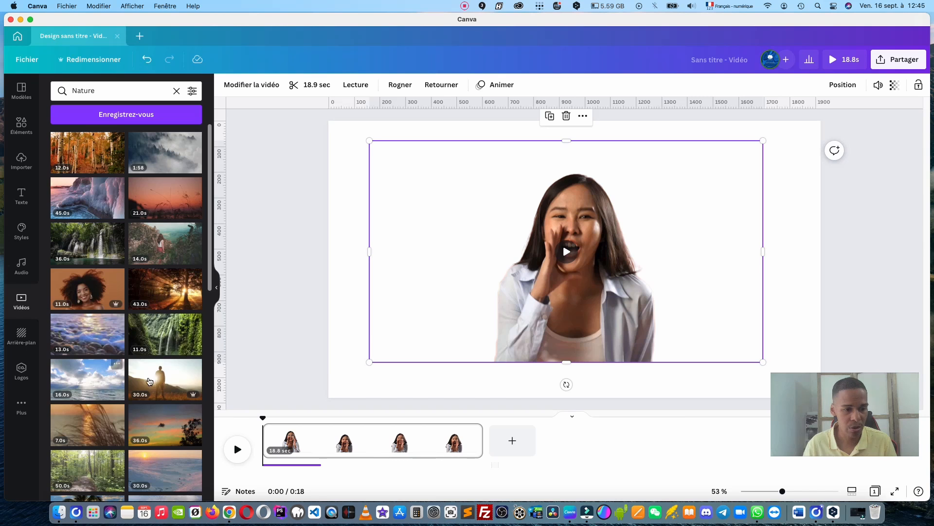
left_click(95, 383)
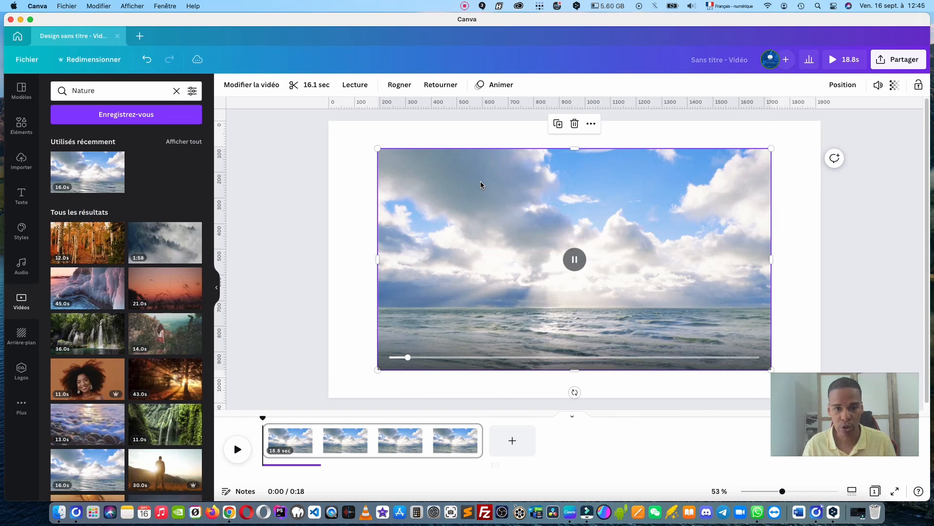
right_click(480, 182)
left_click(544, 406)
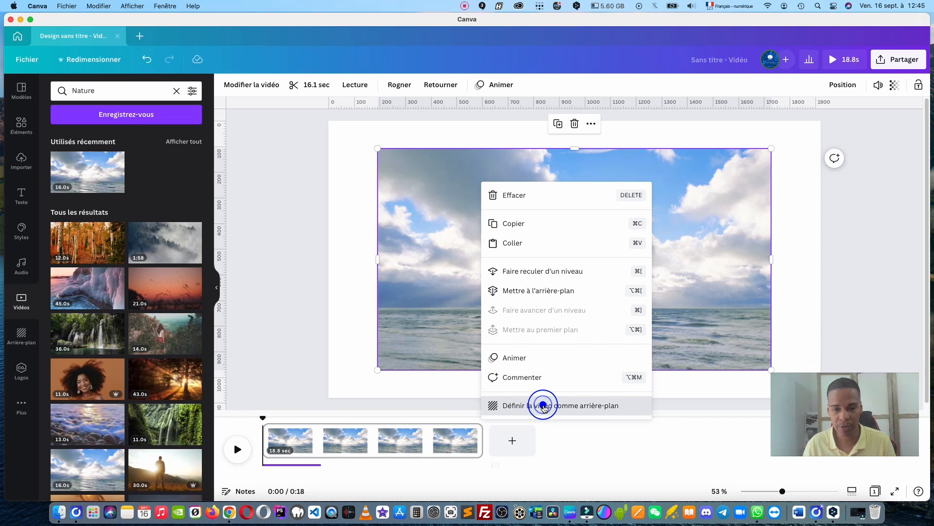
left_click(623, 406)
Move the cut-out woman down to the page's bottom edge and play the composed video
left_click_drag(564, 267, 550, 301)
left_click(859, 233)
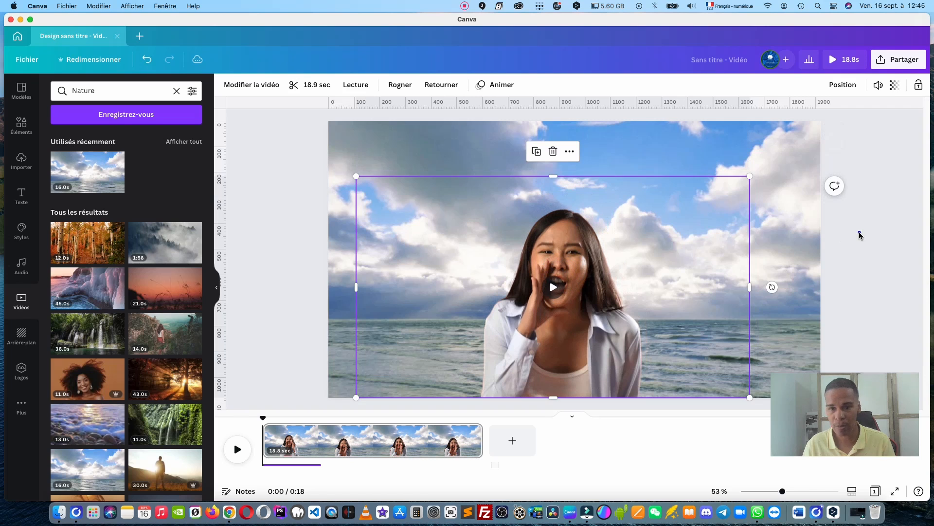
left_click(238, 450)
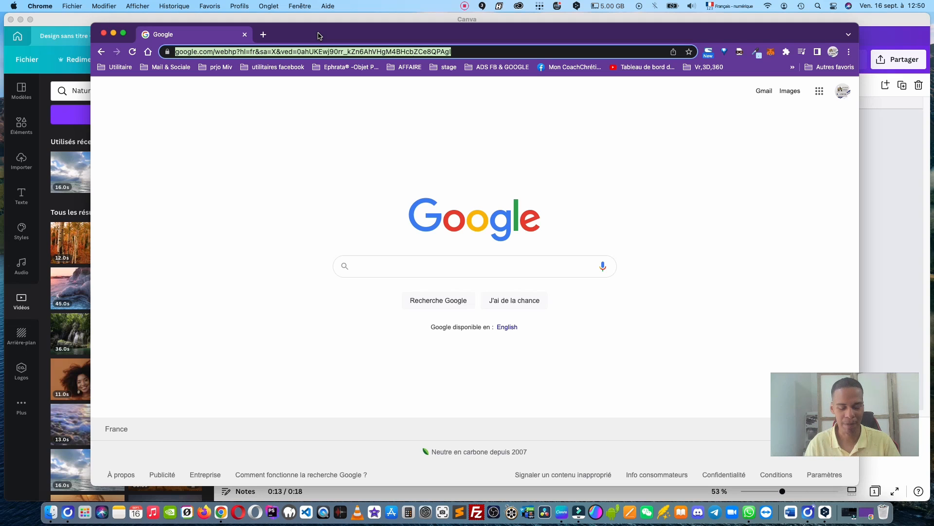
In Chrome, open remove.bg and upload nous2.jpg from the Téléchargements folder to remove its background
type("remo")
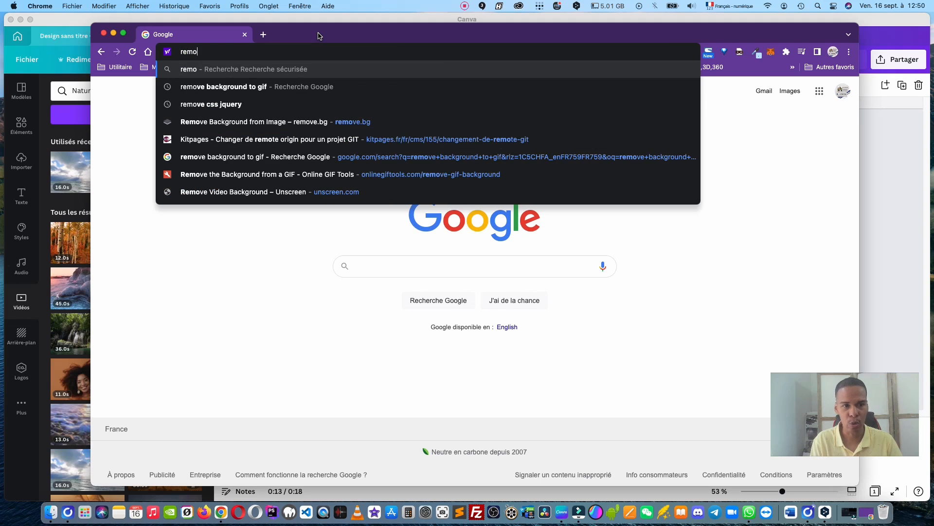
type("ve")
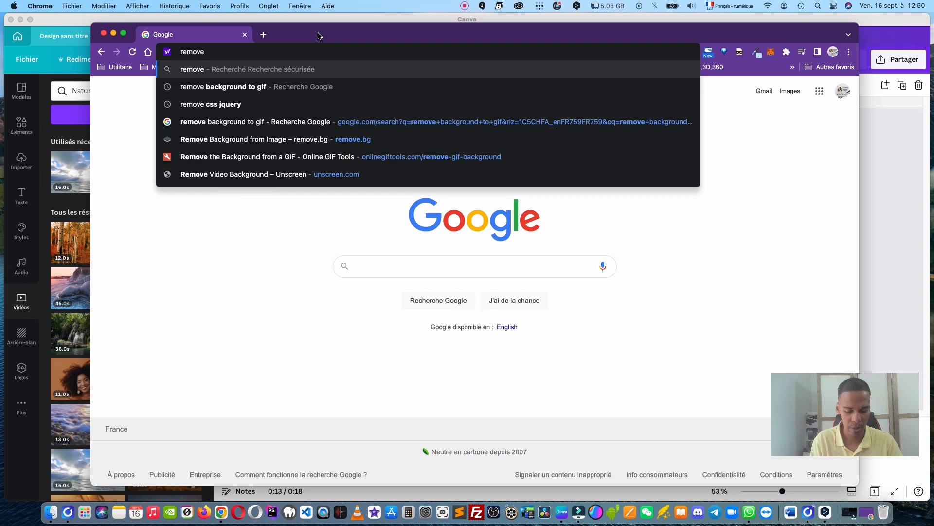
type(".bg")
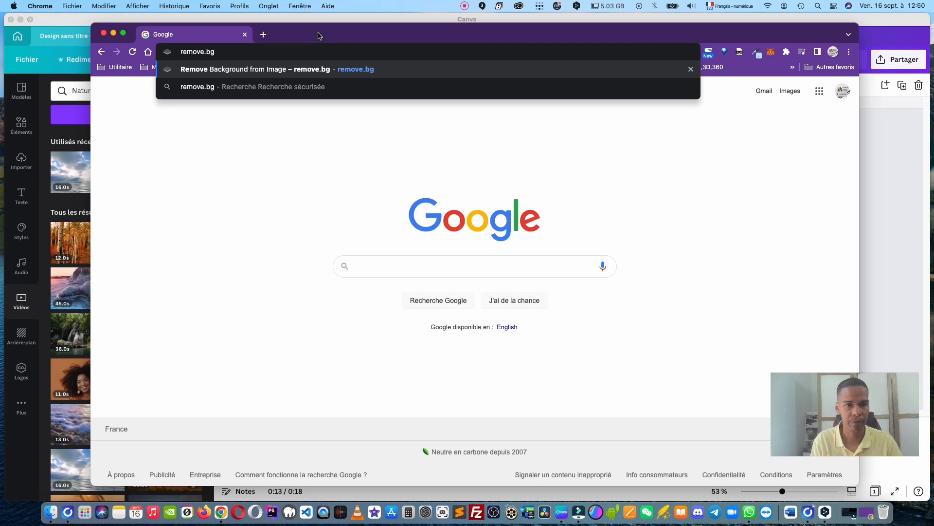
key("Return")
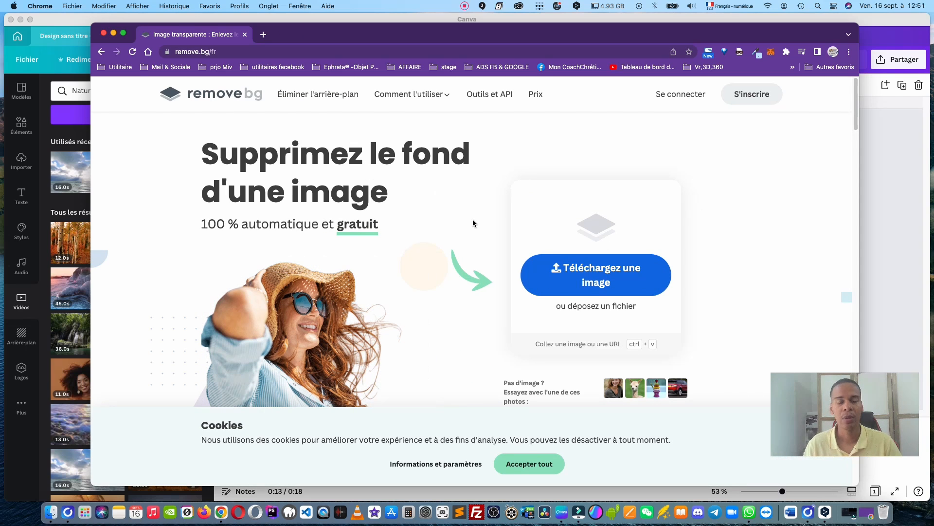
left_click(612, 271)
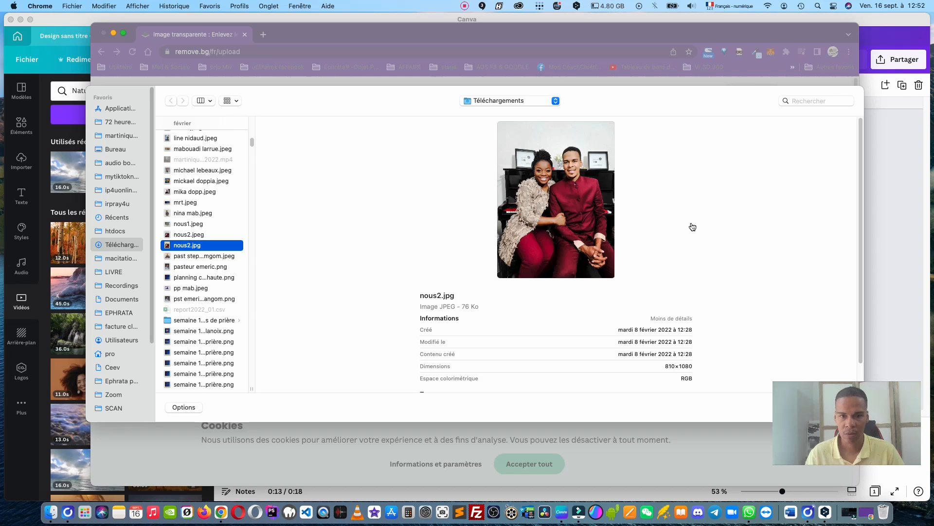
key("Escape")
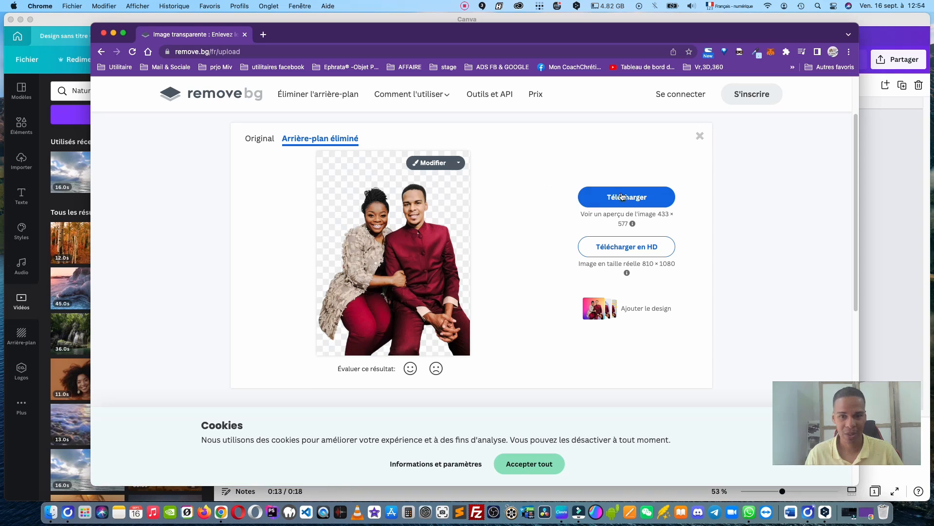
Examine the preview and HD download options for the cut-out photo, check what a credit means, and close the dialog
mouse_move(633, 224)
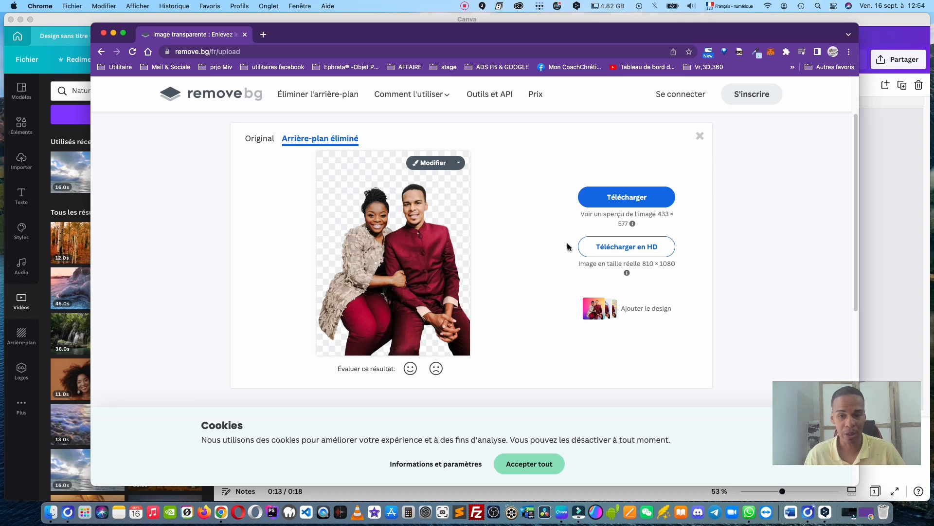
mouse_move(627, 273)
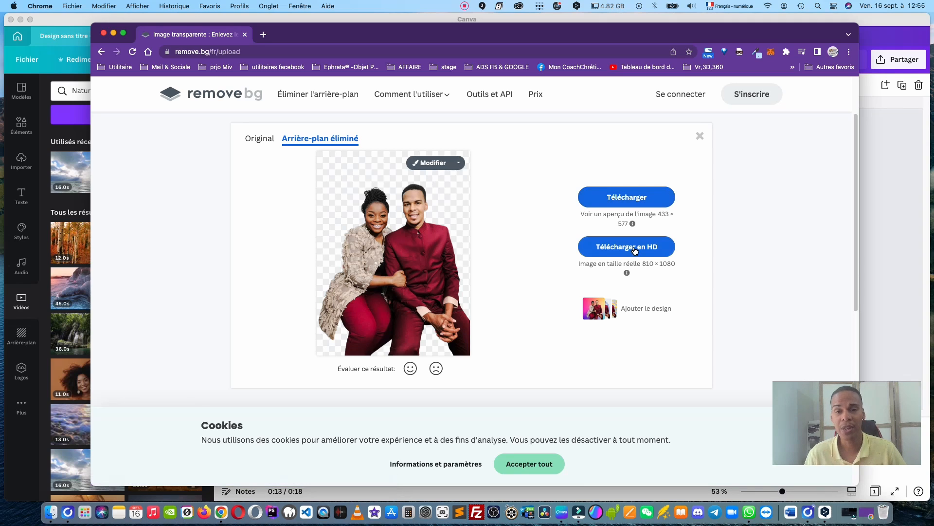
left_click(635, 251)
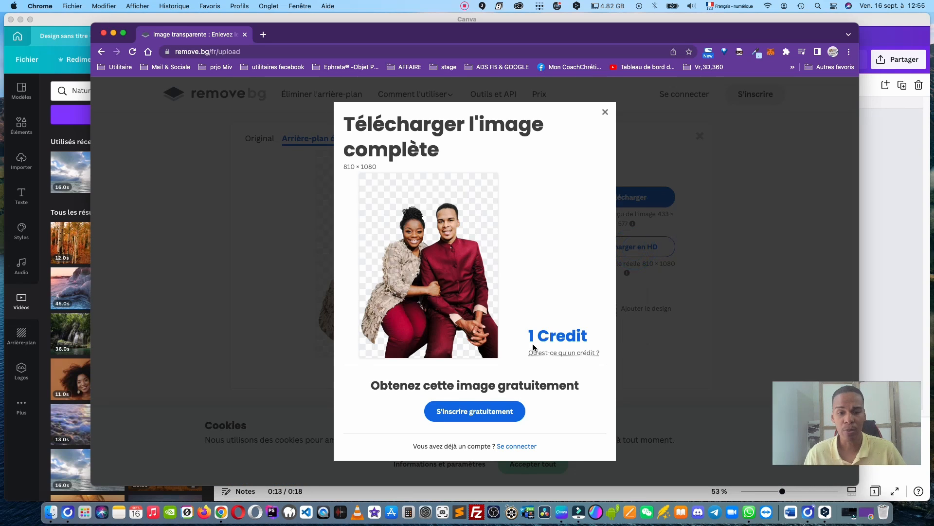
mouse_move(535, 350)
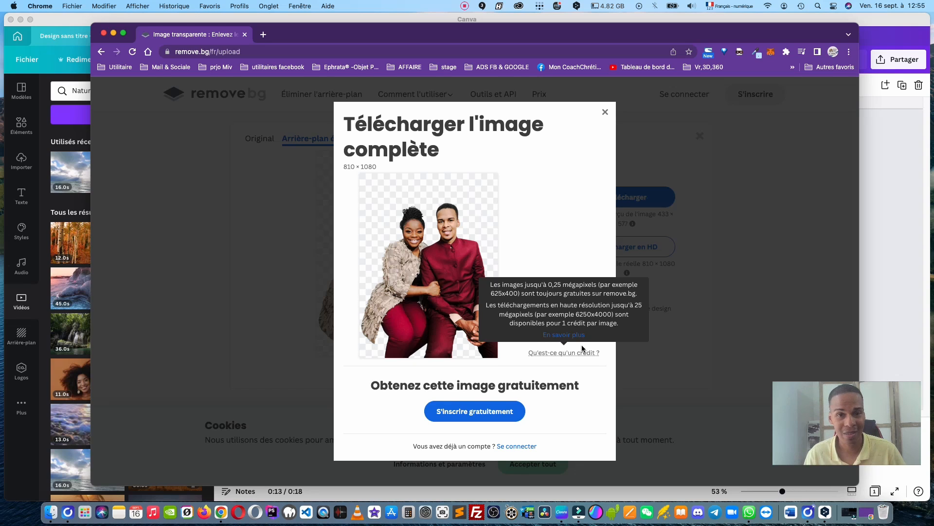
left_click(637, 304)
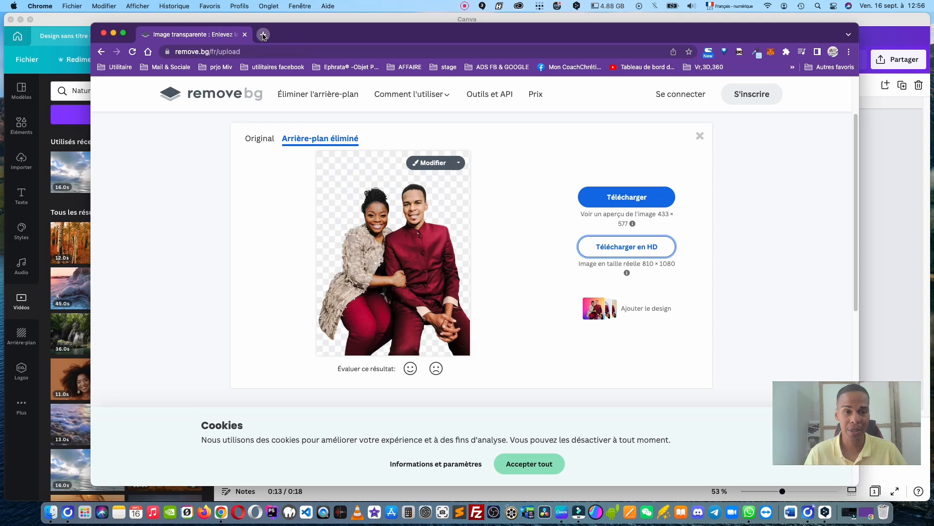
Open unscreen.com in a new browser tab
left_click(263, 35)
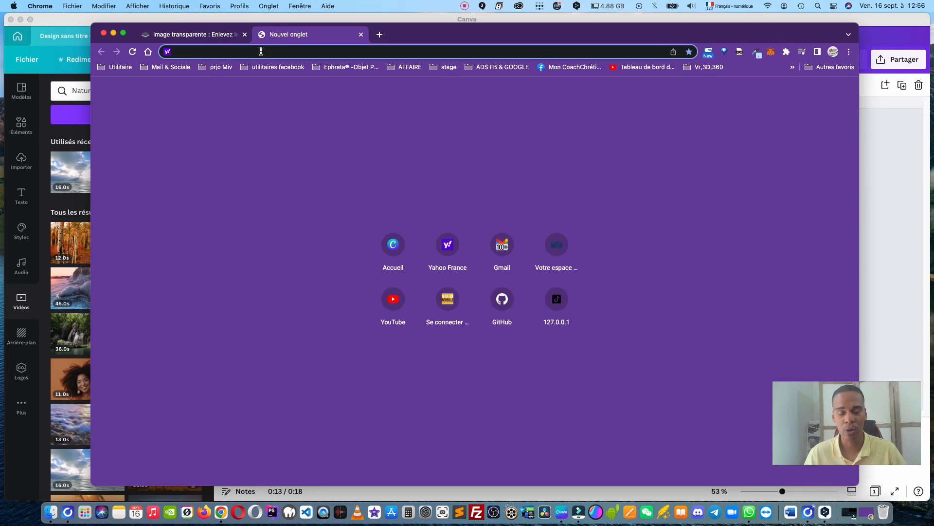
type("un")
key("Return")
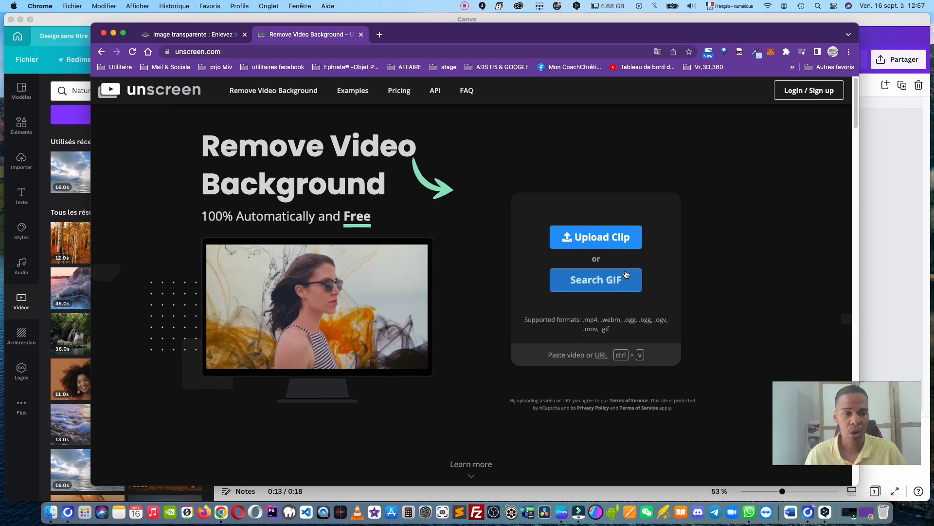
Switch back to Canva and download the woman-over-sea video design
left_click(901, 184)
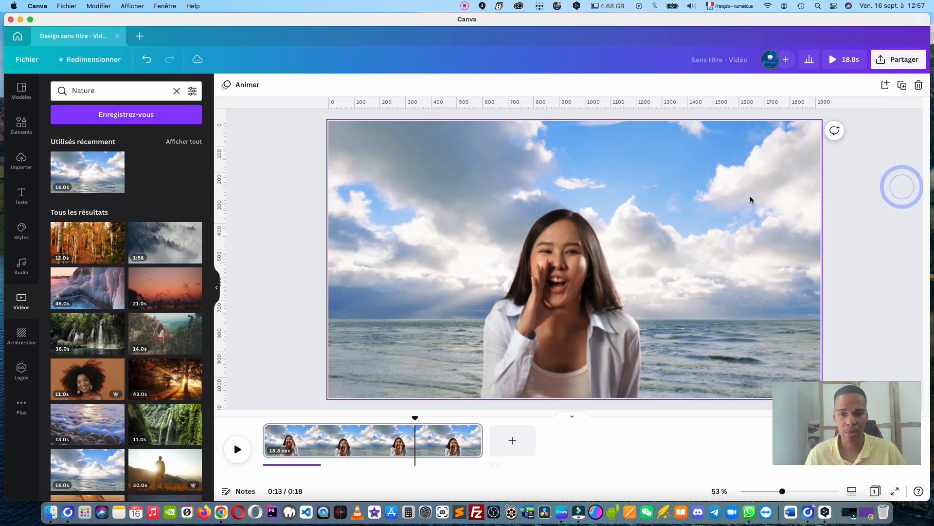
left_click(898, 60)
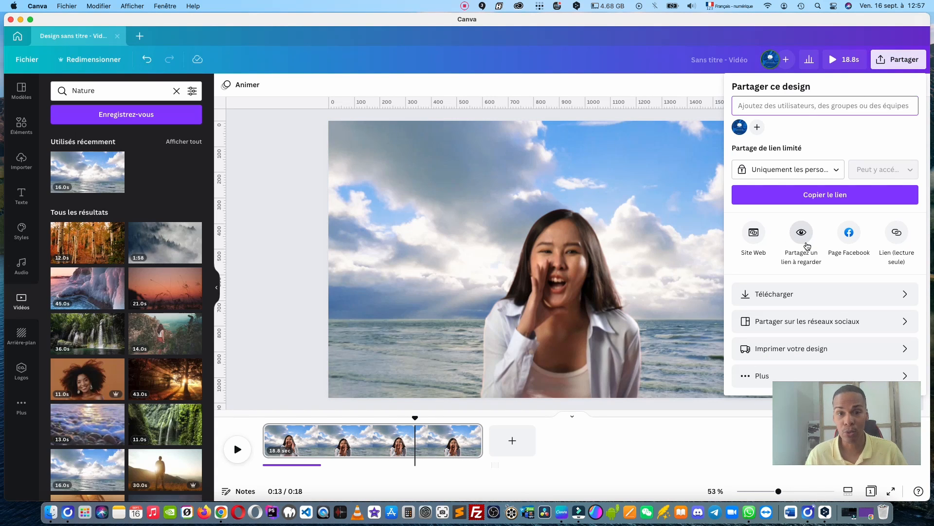
left_click(816, 294)
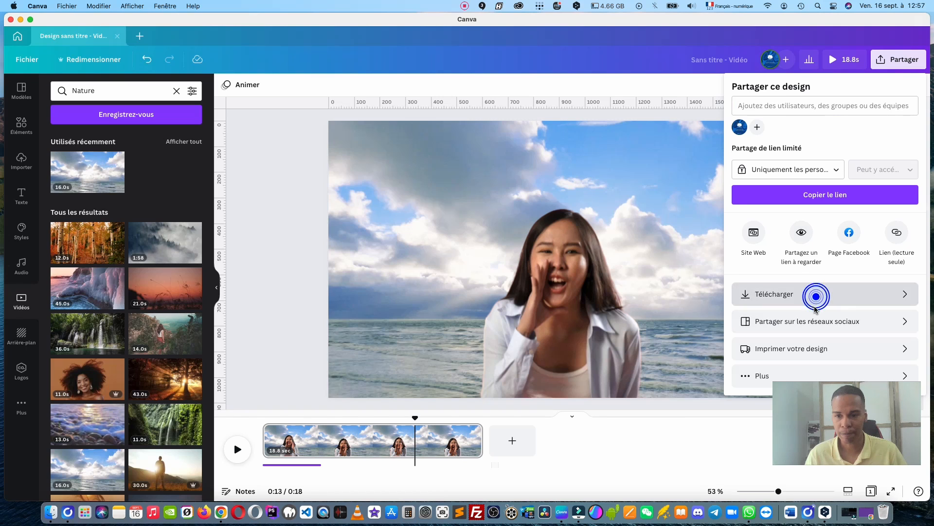
left_click(828, 184)
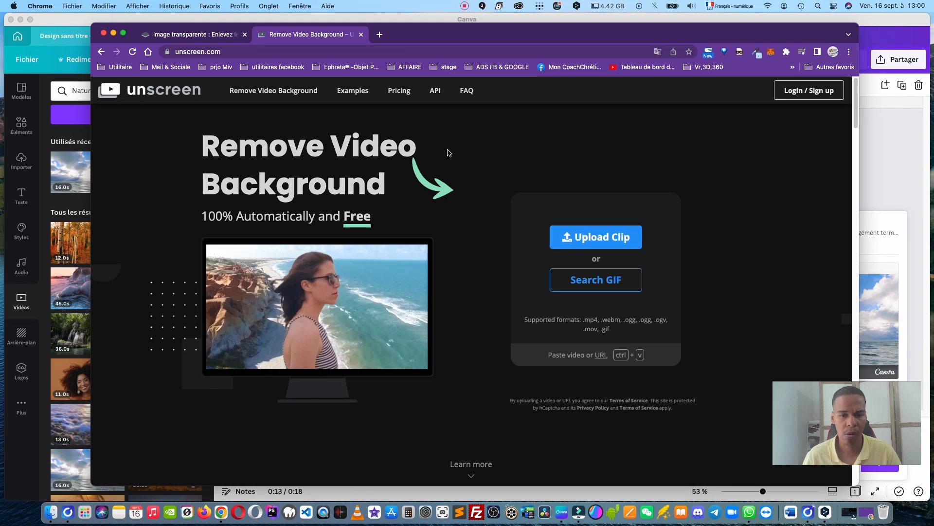
Upload video tuto.mp4 from the Téléchargements folder to unscreen to remove its background
left_click(578, 248)
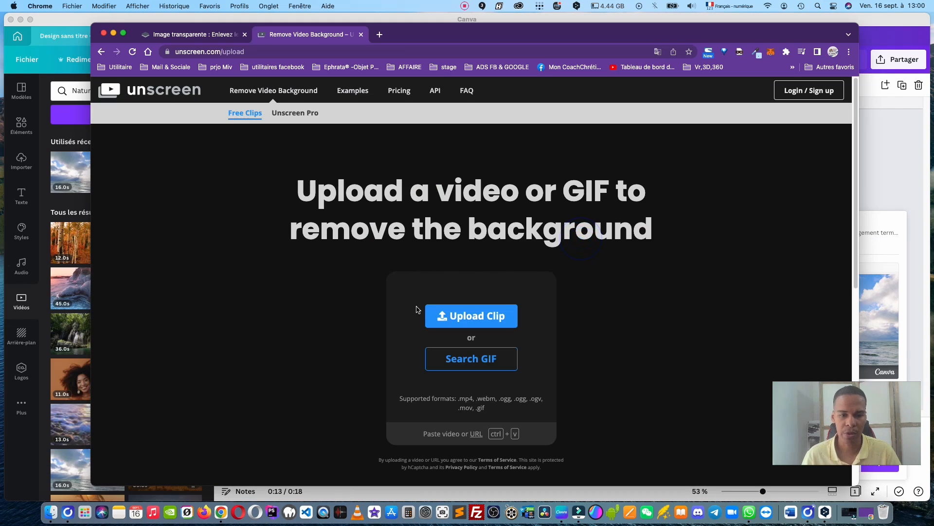
left_click(472, 316)
left_click(496, 138)
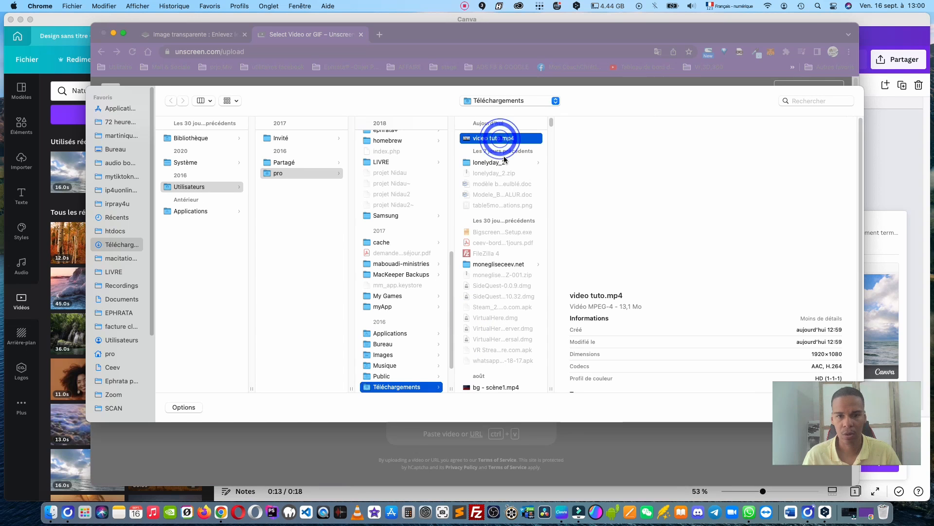
key("Return")
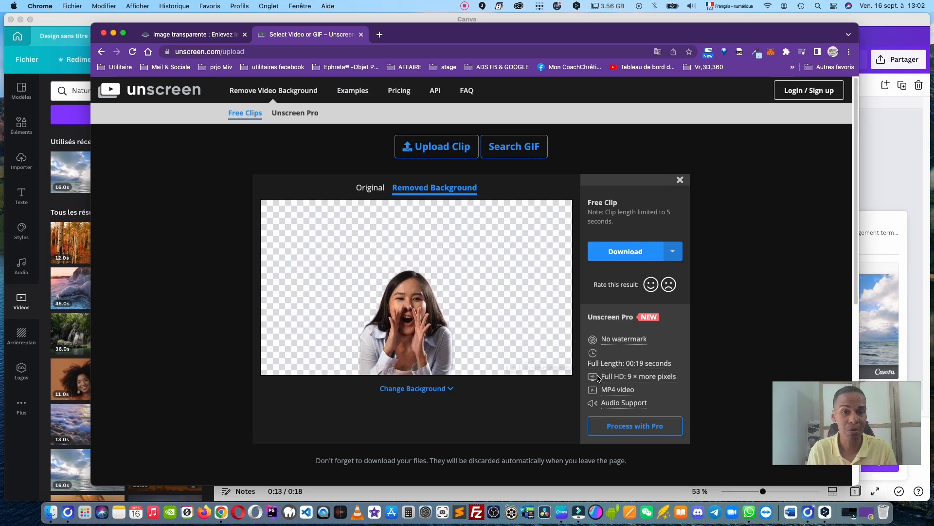
Download the cut-out clip as a GIF and import the file into Canva's video uploads
left_click(673, 252)
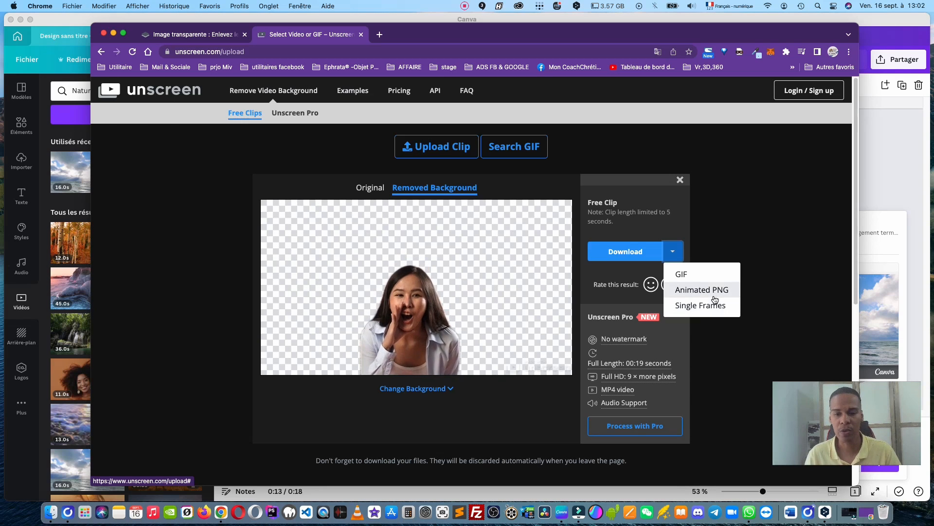
left_click(696, 278)
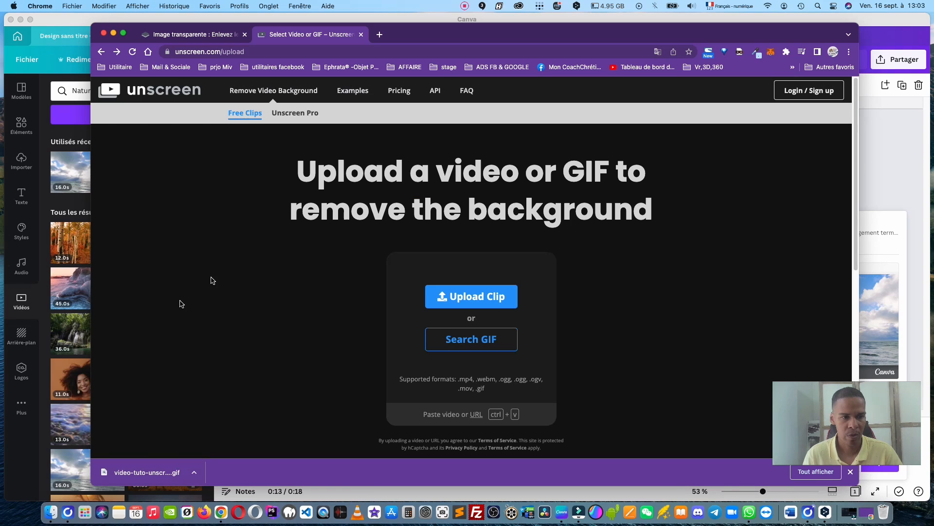
left_click_drag(153, 476, 54, 287)
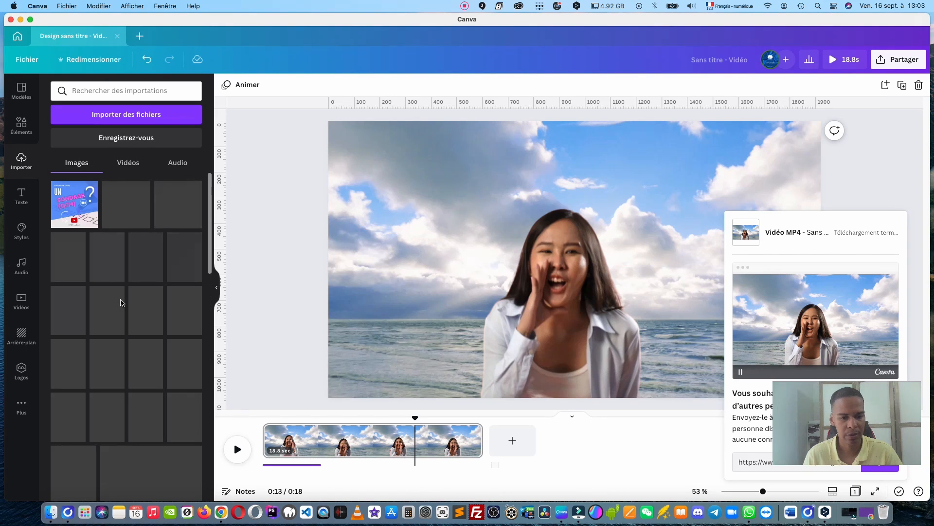
left_click(135, 165)
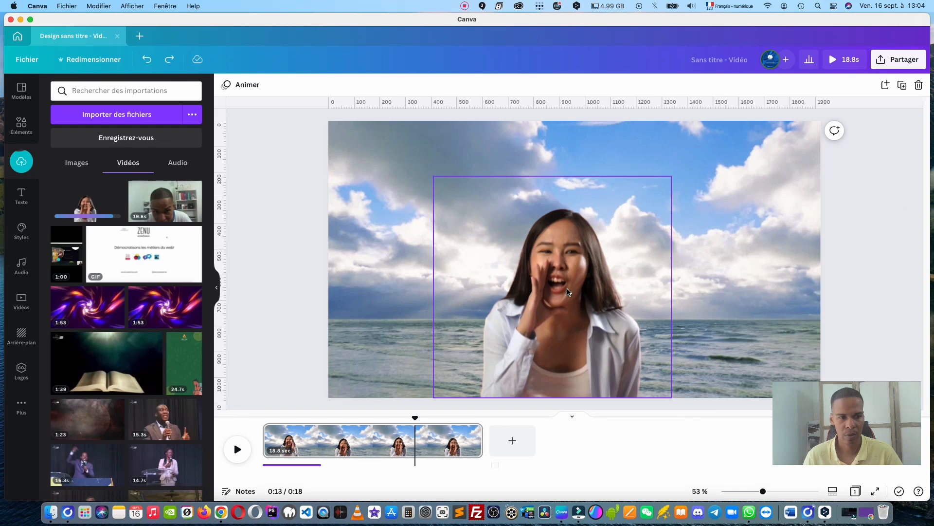
Move the woman's video to the right edge of the page and place the imported GIF at the lower left, partly off the page
left_click_drag(571, 295, 721, 294)
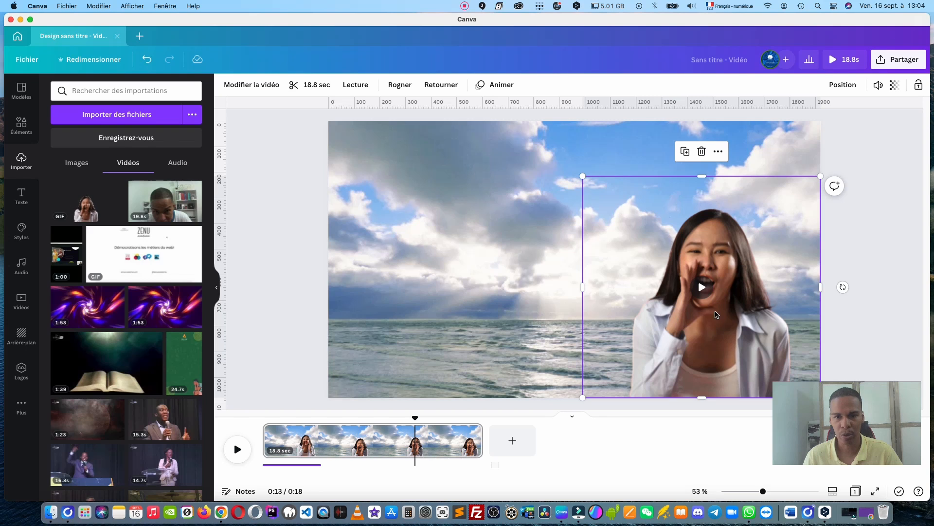
left_click(435, 241)
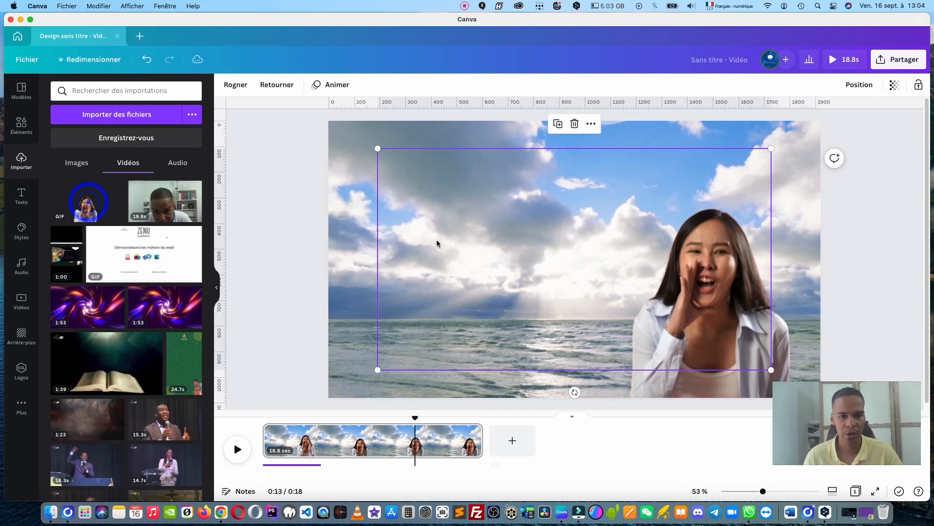
left_click_drag(602, 239, 480, 267)
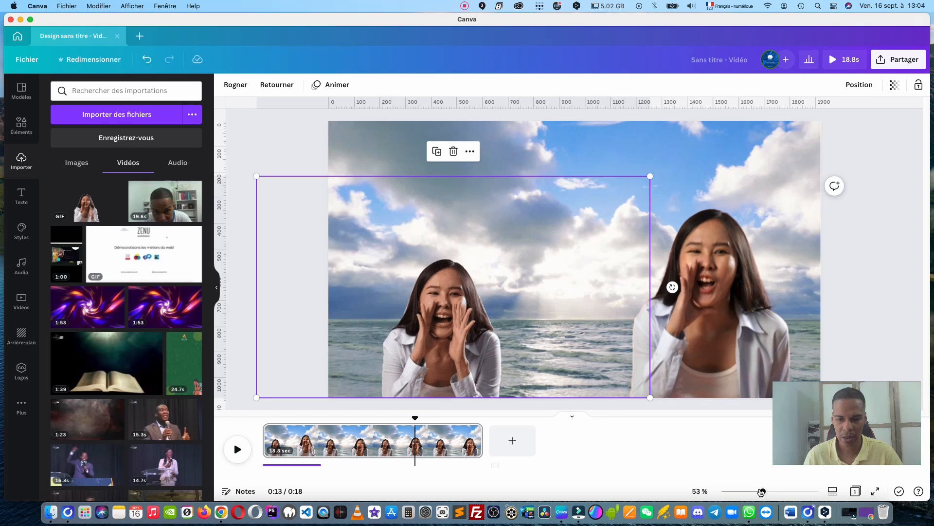
Compare the GIF cut-out with the Canva cut-out up close and play the Canva clip
left_click_drag(763, 491, 796, 491)
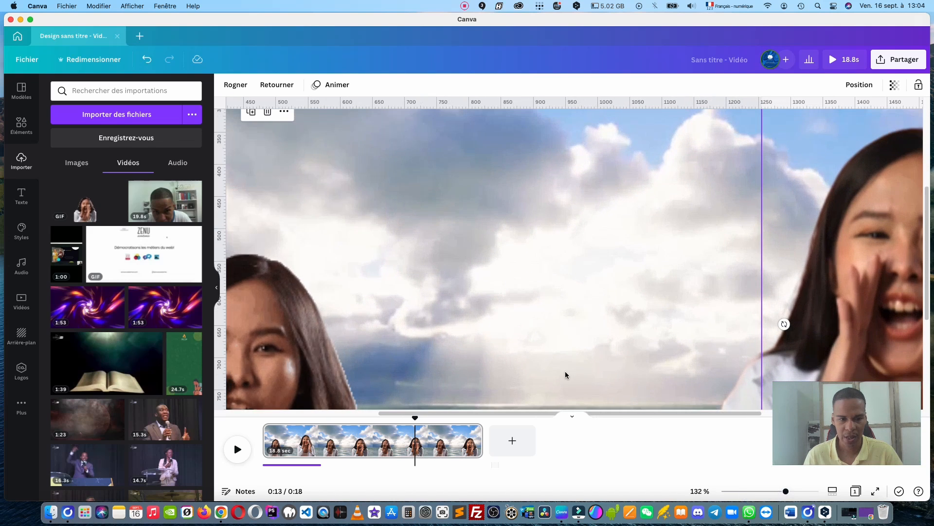
scroll(258, 292, "down", 5)
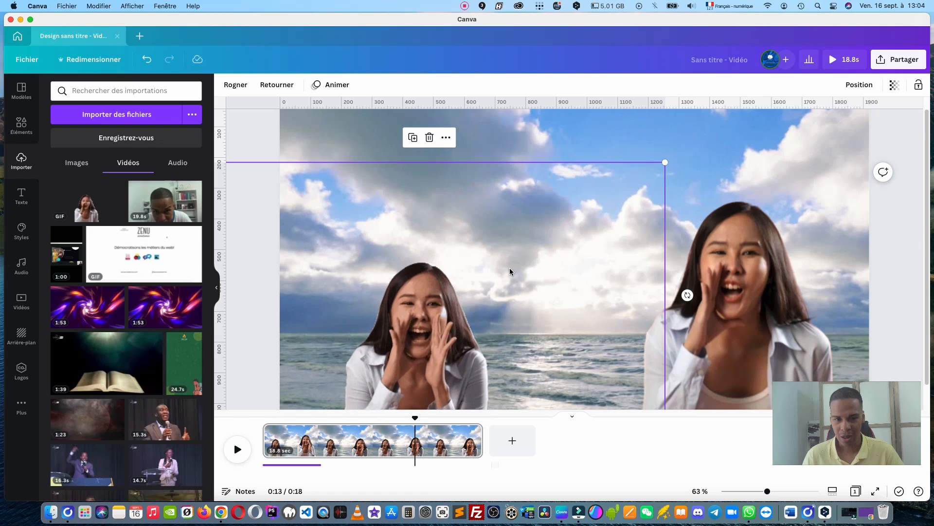
left_click(752, 277)
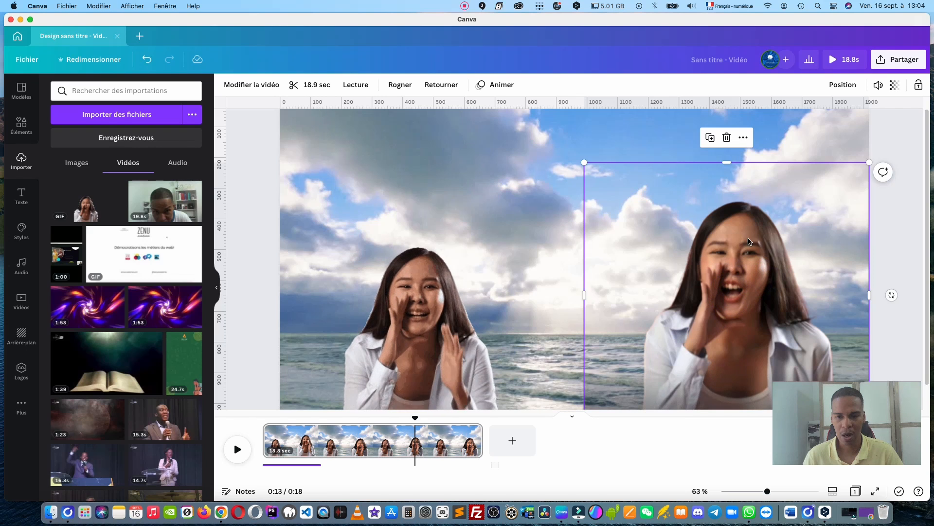
left_click(726, 295)
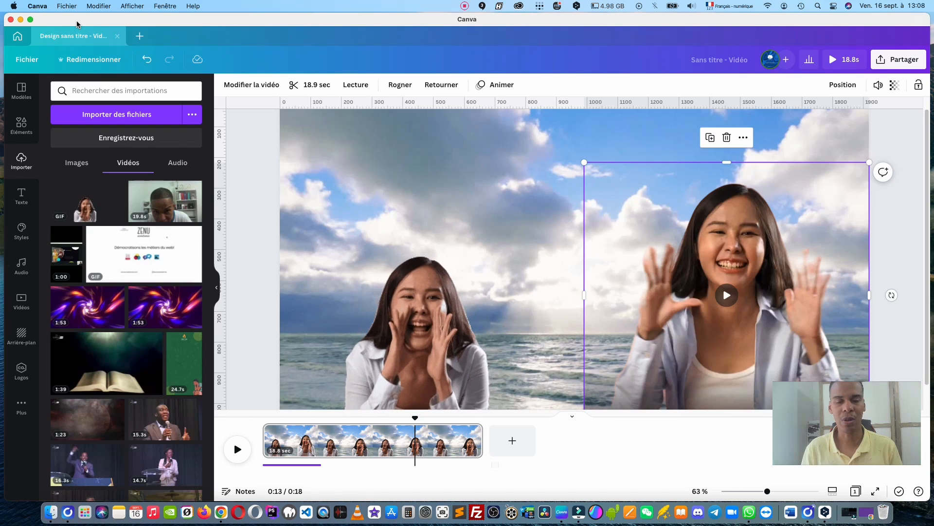